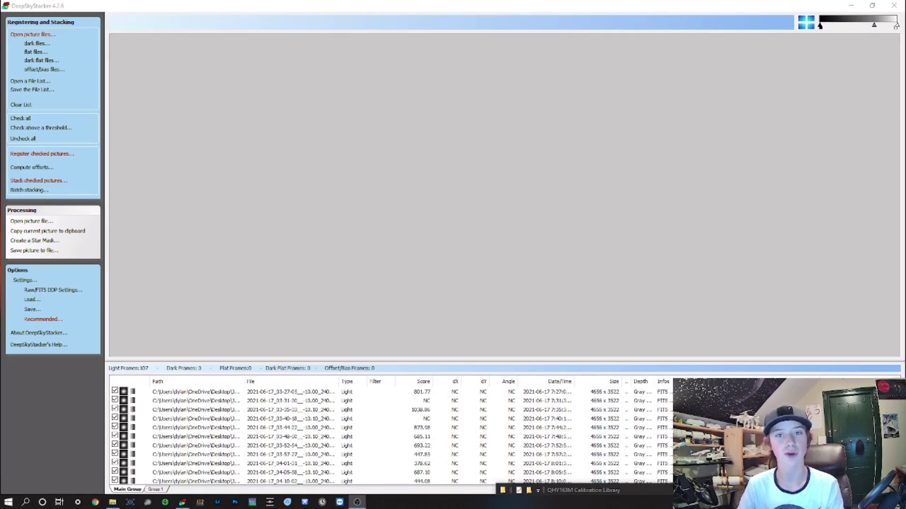
# Load the 2021-06-17_03-44-22 light frame into the preview
pyautogui.click(283, 427)
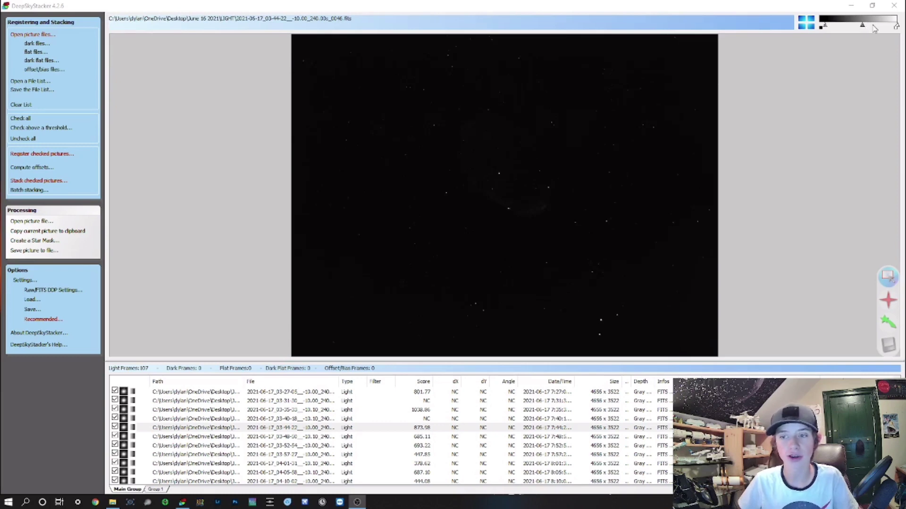
# Stretch the preview with the luminance sliders until the nebula shows, then bring the calibration library window into view
pyautogui.moveTo(863, 29); pyautogui.dragTo(838, 30)
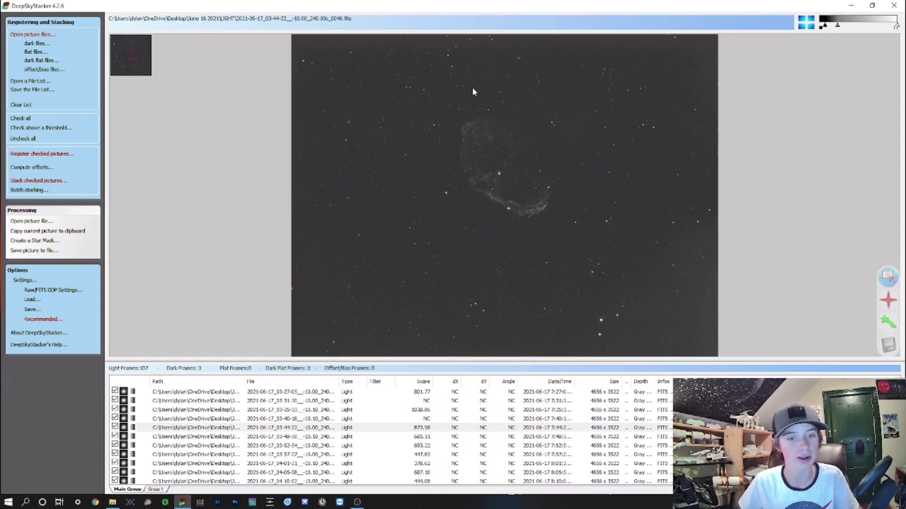
pyautogui.moveTo(843, 28); pyautogui.dragTo(830, 28)
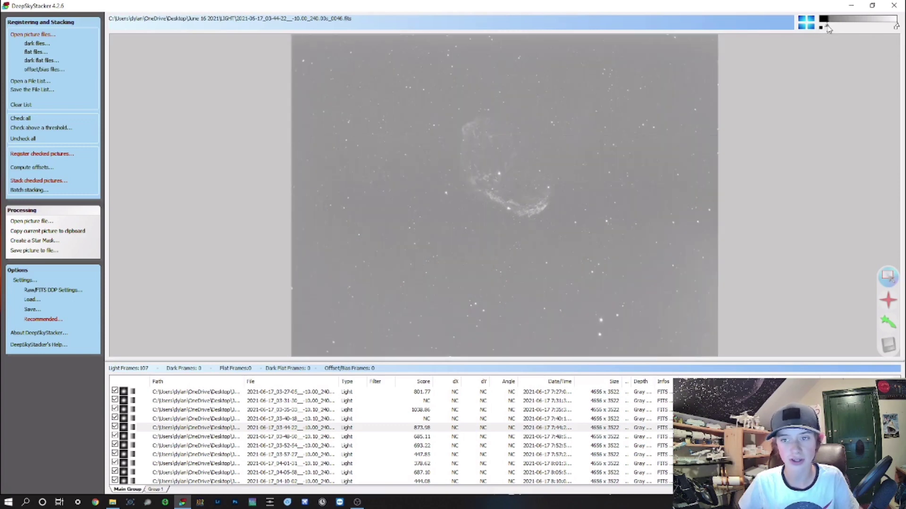
pyautogui.moveTo(828, 29); pyautogui.dragTo(834, 34)
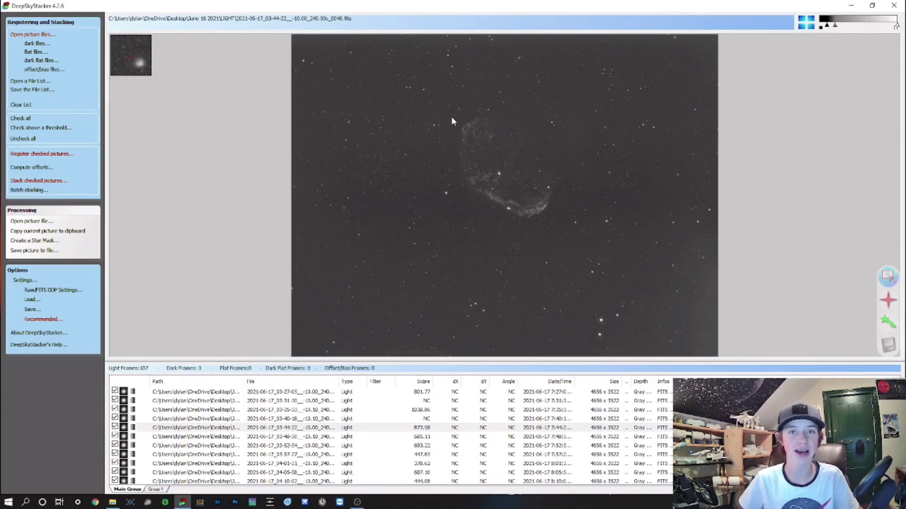
pyautogui.moveTo(641, 488); pyautogui.dragTo(647, 400)
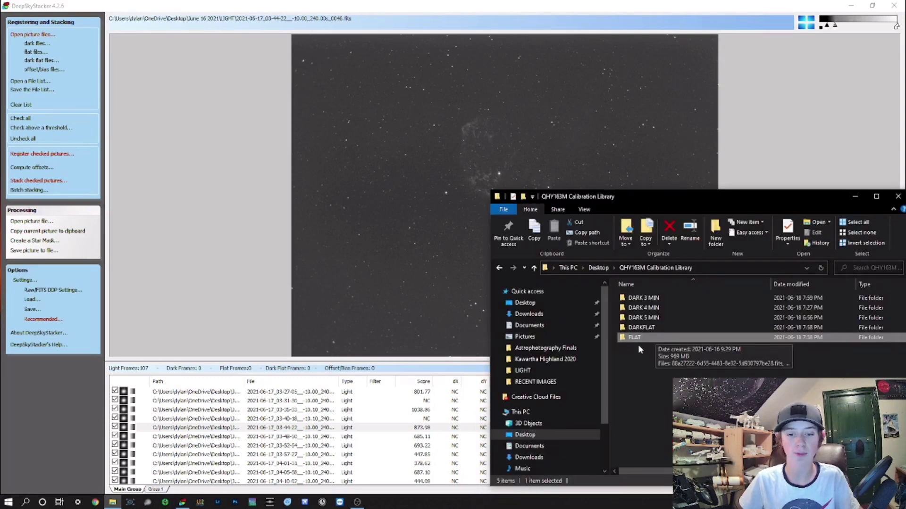
# Move the QHY163M Calibration Library window to check its folders, then close it
pyautogui.moveTo(741, 201); pyautogui.dragTo(694, 178)
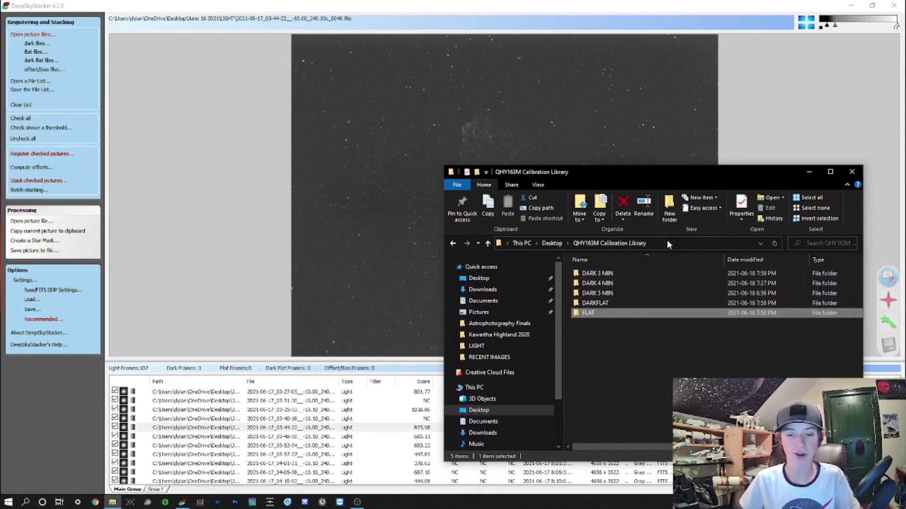
pyautogui.click(852, 172)
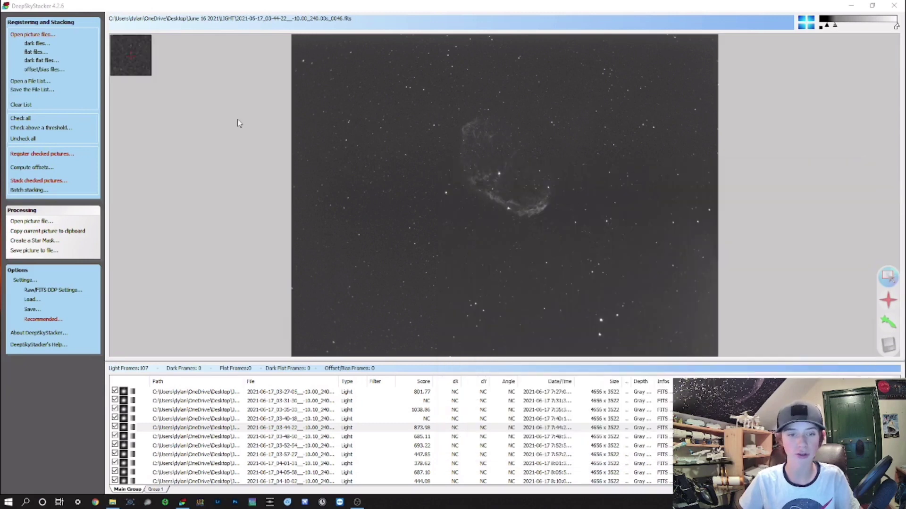
# Add the 30 DARK 4 MIN FITS files as dark frames, excluding MasterDark
pyautogui.click(38, 43)
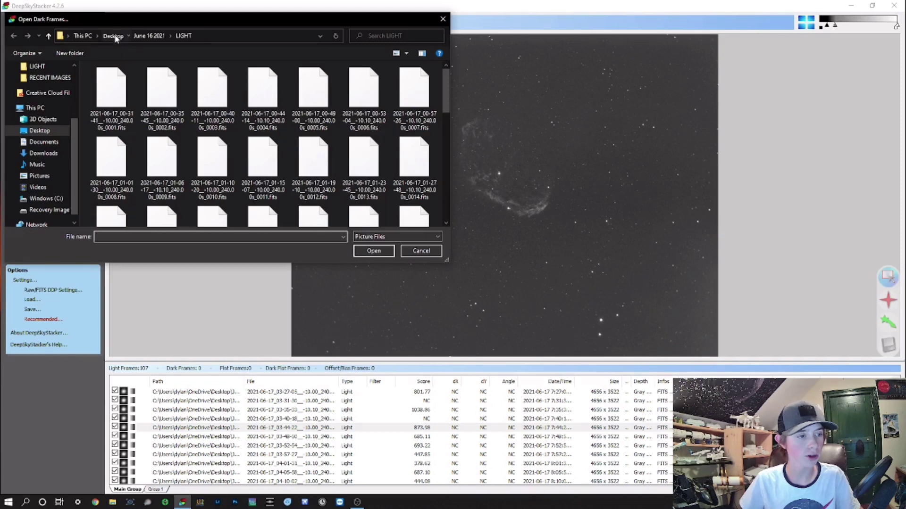
pyautogui.click(113, 36)
pyautogui.doubleClick(108, 156)
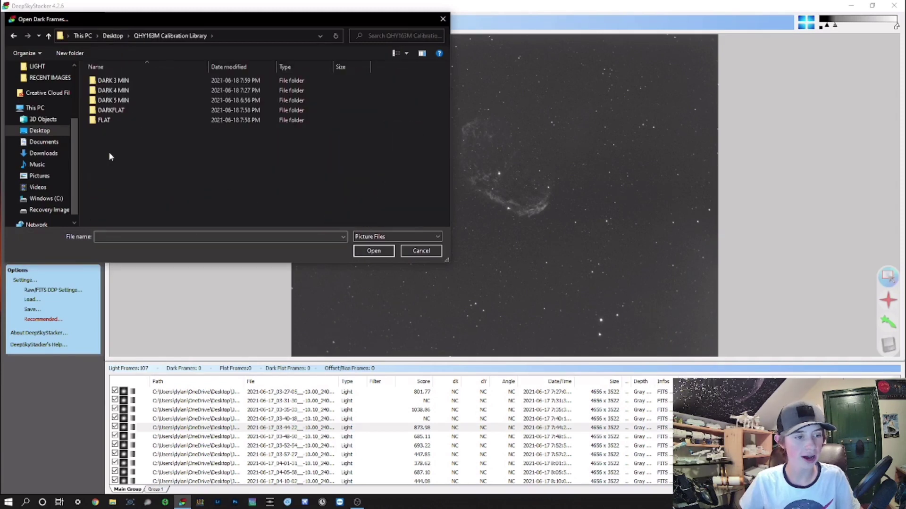
pyautogui.doubleClick(124, 92)
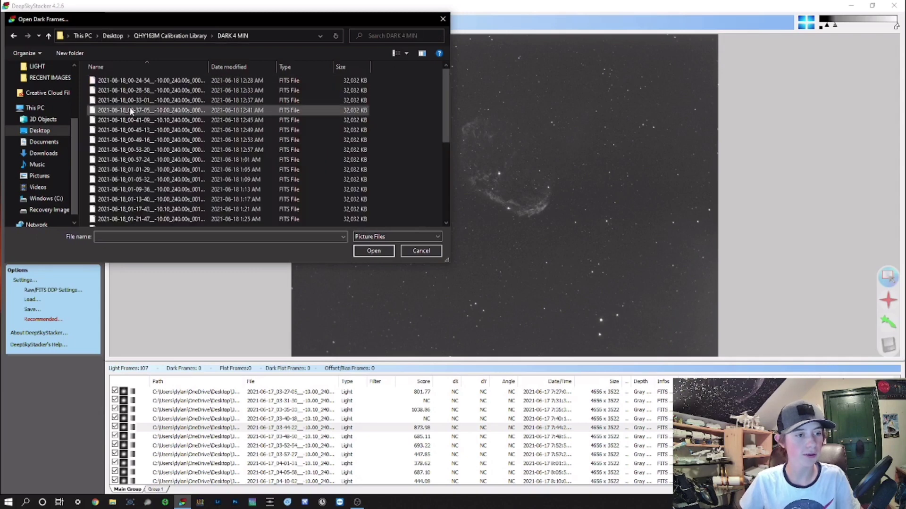
pyautogui.click(138, 83)
pyautogui.hotkey('shift', 'Down')
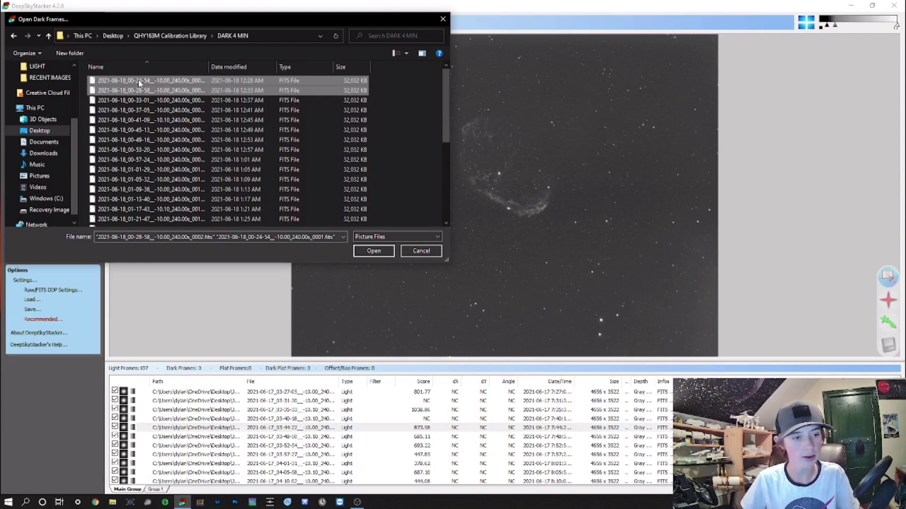
pyautogui.hotkey('shift', 'End')
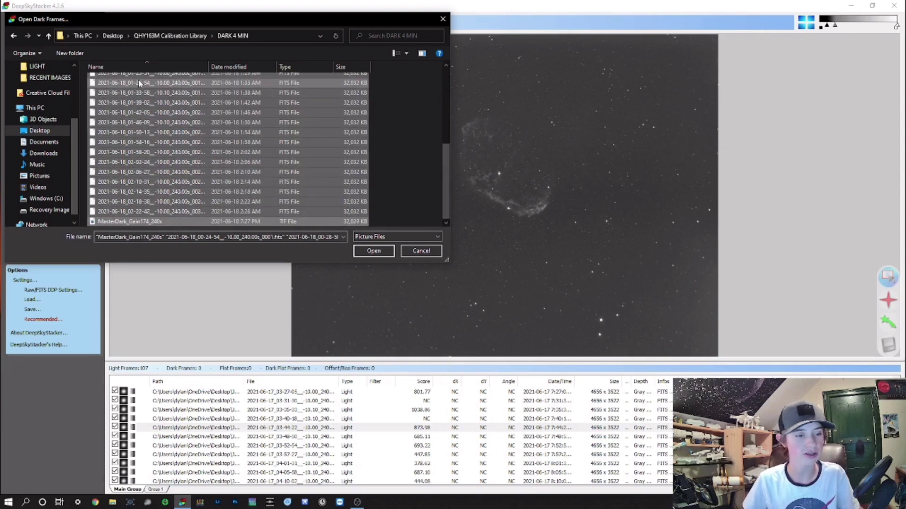
pyautogui.hotkey('shift', 'Up')
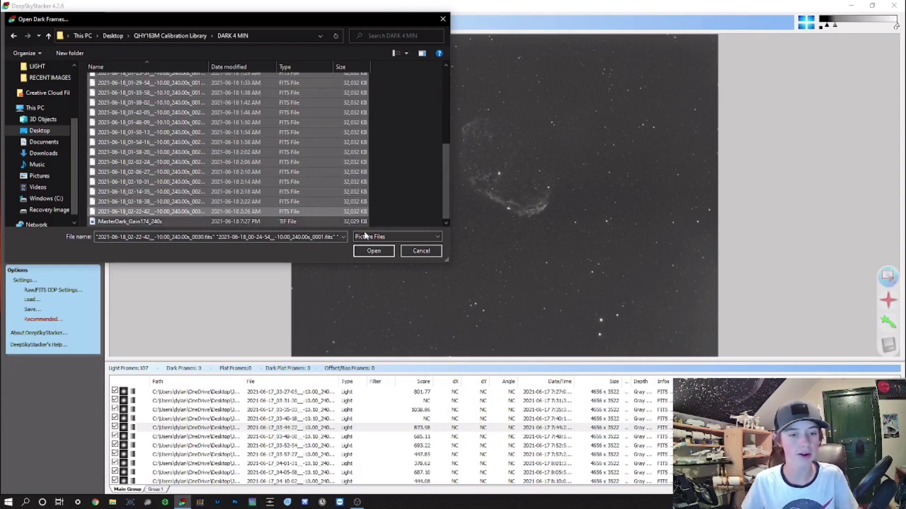
pyautogui.click(373, 251)
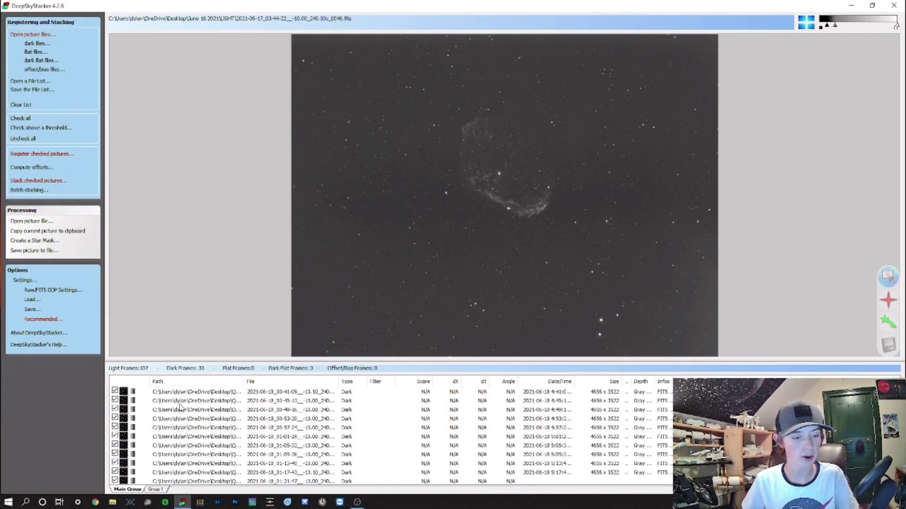
pyautogui.scroll(10, 181, 408)
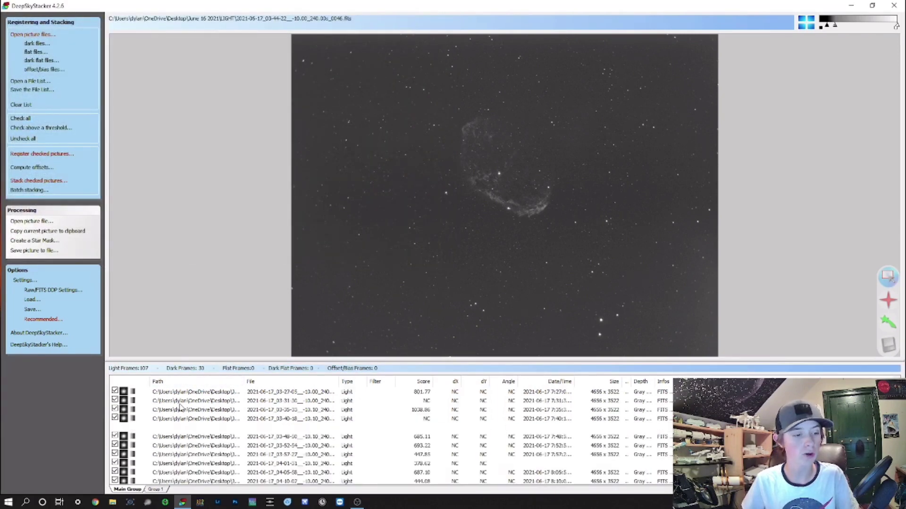
# Add the 30 FITS files from QHY163M Calibration Library > FLAT as flat frames
pyautogui.click(36, 52)
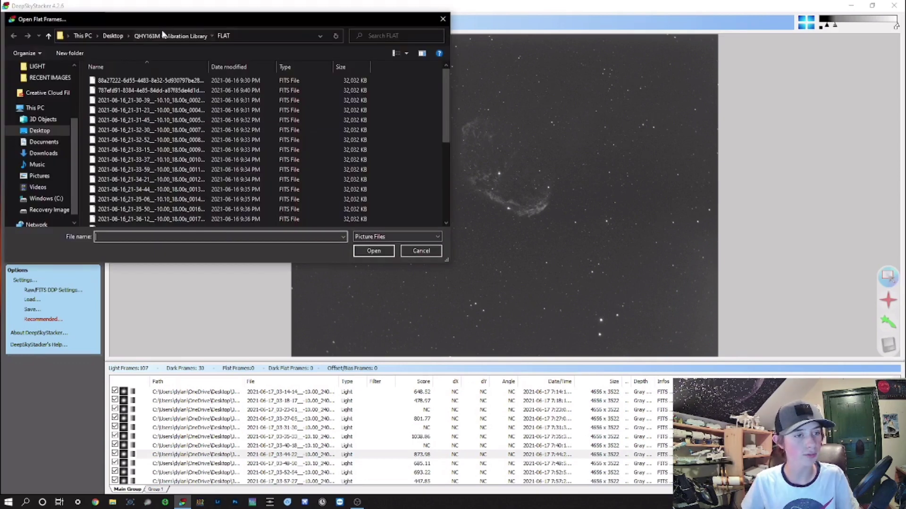
pyautogui.click(163, 36)
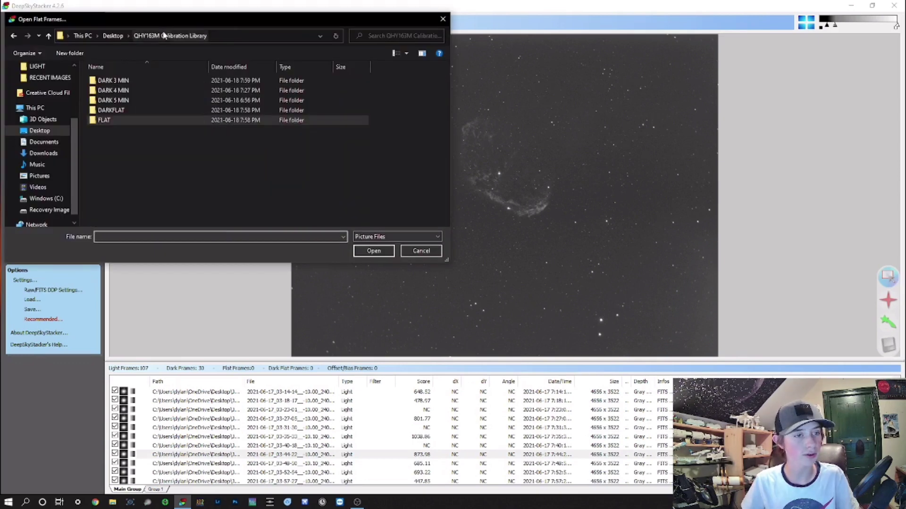
pyautogui.doubleClick(109, 122)
pyautogui.click(122, 83)
pyautogui.hotkey('shift', 'Down')
pyautogui.hotkey('shift', 'Down')
pyautogui.hotkey('shift', 'Down')
pyautogui.hotkey('shift', 'Down')
pyautogui.hotkey('shift', 'Down')
pyautogui.hotkey('shift', 'Down')
pyautogui.hotkey('shift', 'Down')
pyautogui.hotkey('shift', 'Down')
pyautogui.hotkey('shift', 'Down')
pyautogui.hotkey('shift', 'Down')
pyautogui.hotkey('shift', 'Down')
pyautogui.hotkey('shift', 'Down')
pyautogui.hotkey('shift', 'Down')
pyautogui.hotkey('shift', 'Down')
pyautogui.hotkey('shift', 'Down')
pyautogui.hotkey('shift', 'Down')
pyautogui.hotkey('shift', 'Down')
pyautogui.hotkey('shift', 'Down')
pyautogui.hotkey('shift', 'Down')
pyautogui.hotkey('shift', 'Down')
pyautogui.hotkey('shift', 'Down')
pyautogui.hotkey('shift', 'Down')
pyautogui.hotkey('shift', 'Down')
pyautogui.hotkey('shift', 'Down')
pyautogui.hotkey('shift', 'Down')
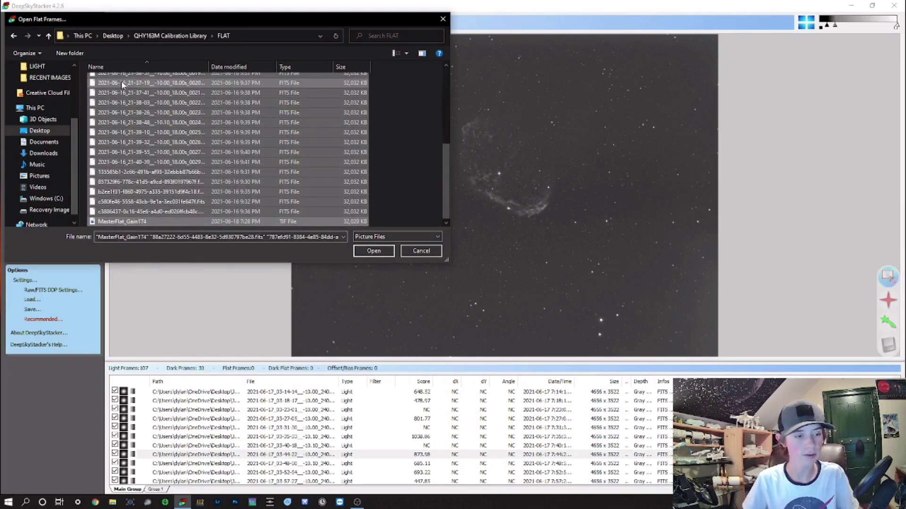
pyautogui.click(357, 251)
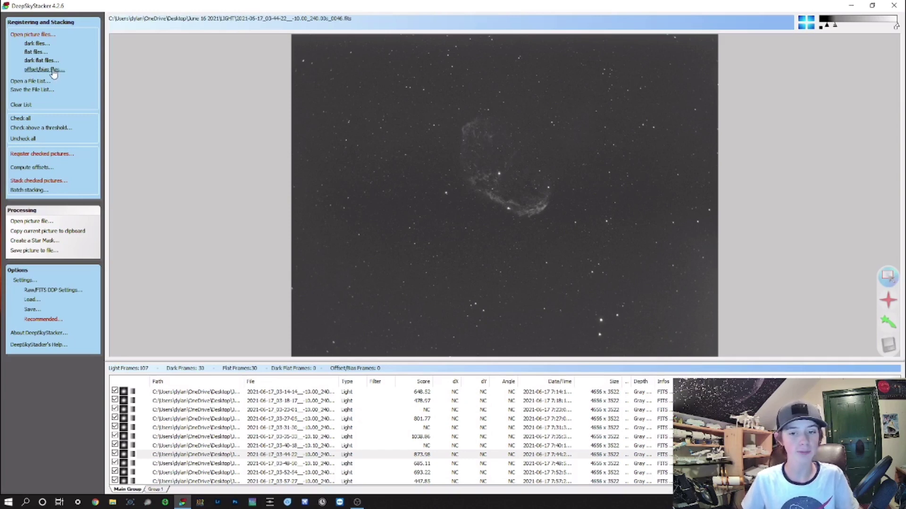
# Add the 22 FITS files from the DARKFLAT folder as dark flat frames
pyautogui.click(47, 70)
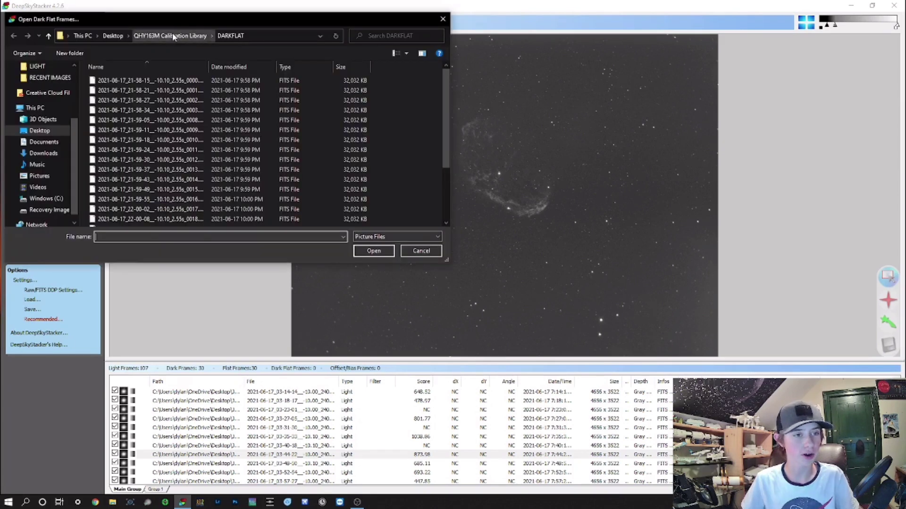
pyautogui.click(139, 81)
pyautogui.hotkey('shift', 'Down')
pyautogui.hotkey('shift', 'Down')
pyautogui.hotkey('shift', 'Down')
pyautogui.hotkey('shift', 'Down')
pyautogui.hotkey('shift', 'Down')
pyautogui.hotkey('shift', 'Down')
pyautogui.hotkey('shift', 'Down')
pyautogui.hotkey('shift', 'Down')
pyautogui.hotkey('shift', 'Down')
pyautogui.hotkey('shift', 'Down')
pyautogui.hotkey('shift', 'Down')
pyautogui.hotkey('shift', 'Down')
pyautogui.hotkey('shift', 'Down')
pyautogui.hotkey('shift', 'Down')
pyautogui.hotkey('shift', 'Down')
pyautogui.hotkey('shift', 'Down')
pyautogui.hotkey('shift', 'Down')
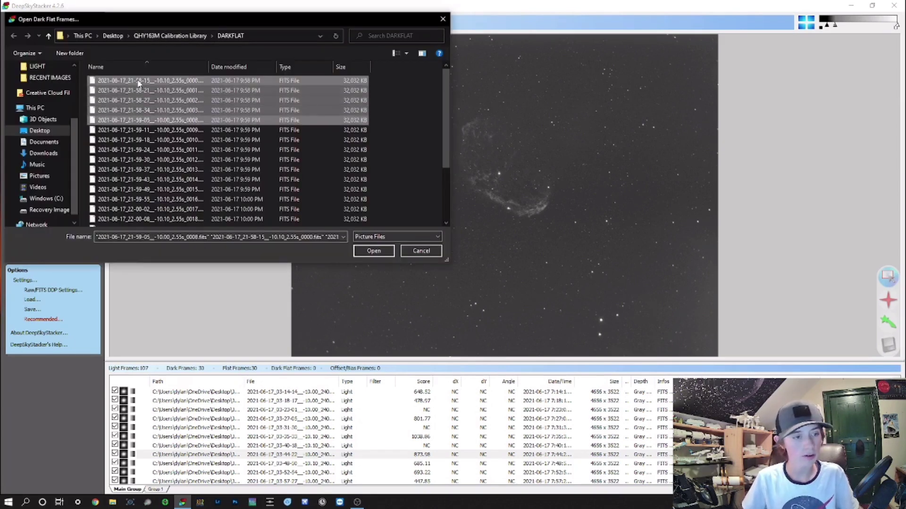
pyautogui.hotkey('shift', 'Down')
pyautogui.hotkey('shift', 'Down')
pyautogui.hotkey('shift', 'Down')
pyautogui.hotkey('shift', 'Down')
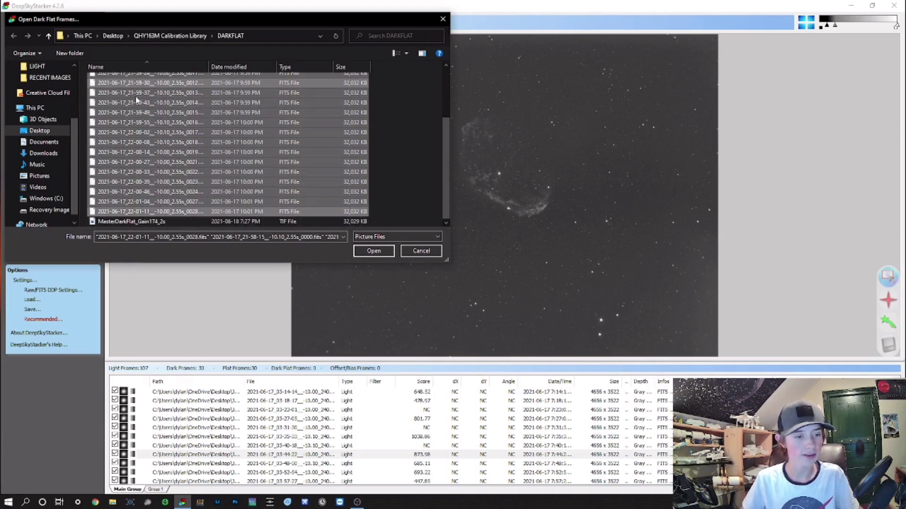
pyautogui.click(372, 251)
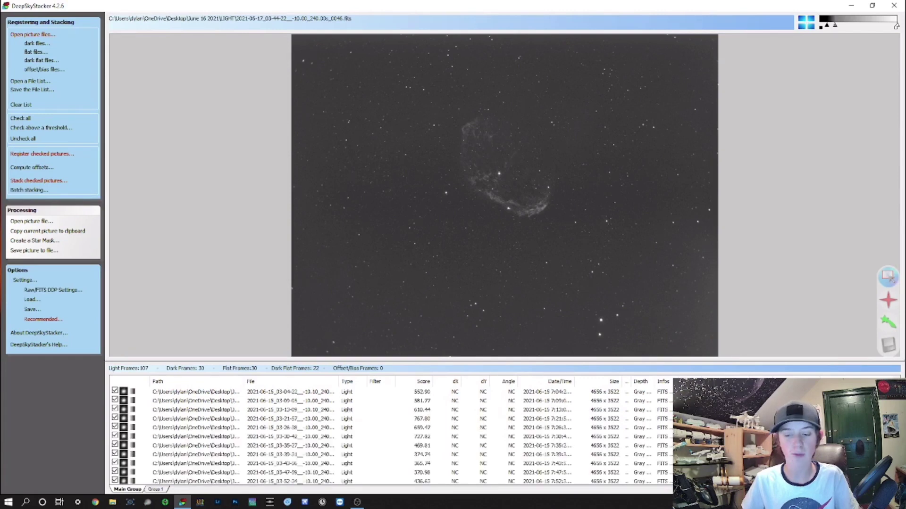
# Open Register Settings for the checked pictures
pyautogui.click(59, 155)
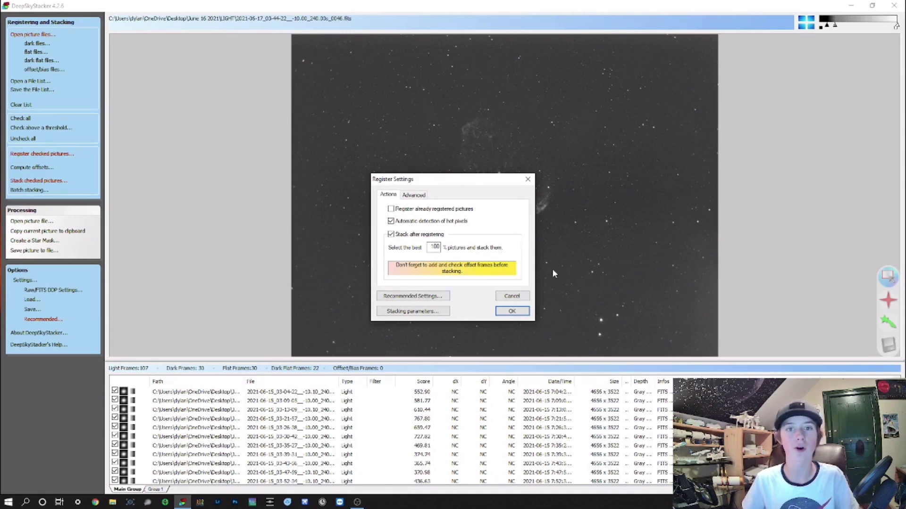
# Lower the star detection threshold step by step to 5%, recounting detected stars at each setting
pyautogui.click(408, 194)
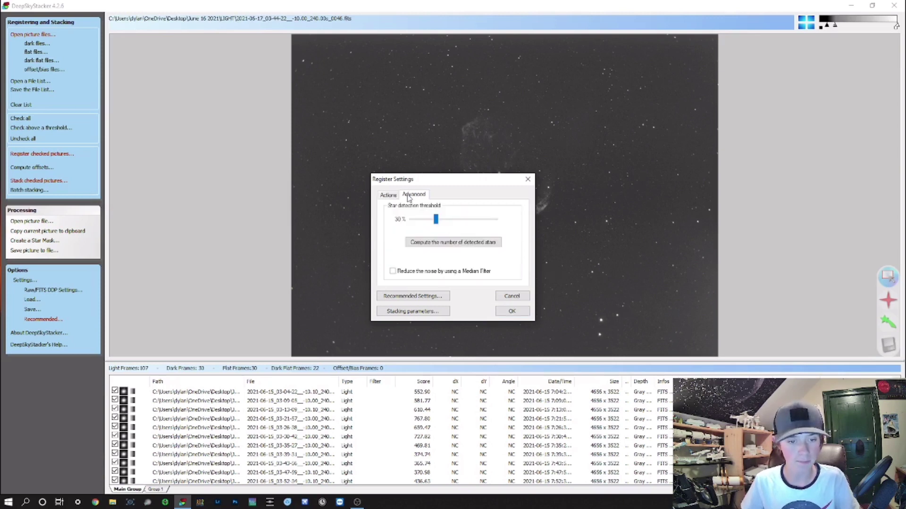
pyautogui.click(438, 246)
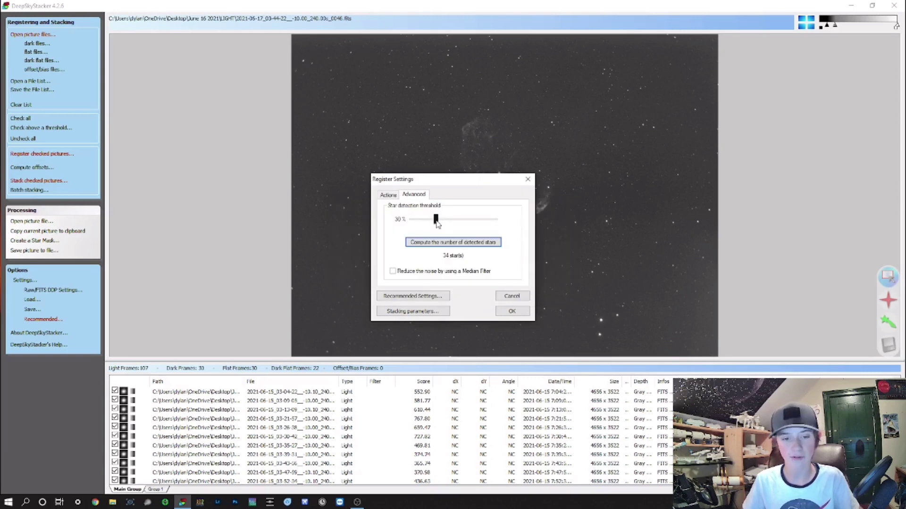
pyautogui.moveTo(434, 220); pyautogui.dragTo(423, 222)
pyautogui.click(427, 243)
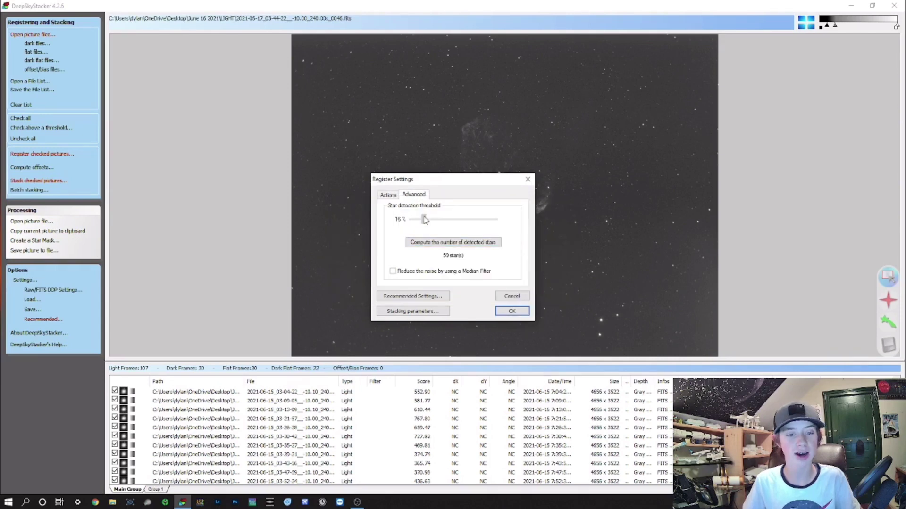
pyautogui.moveTo(423, 218); pyautogui.dragTo(415, 219)
pyautogui.click(428, 244)
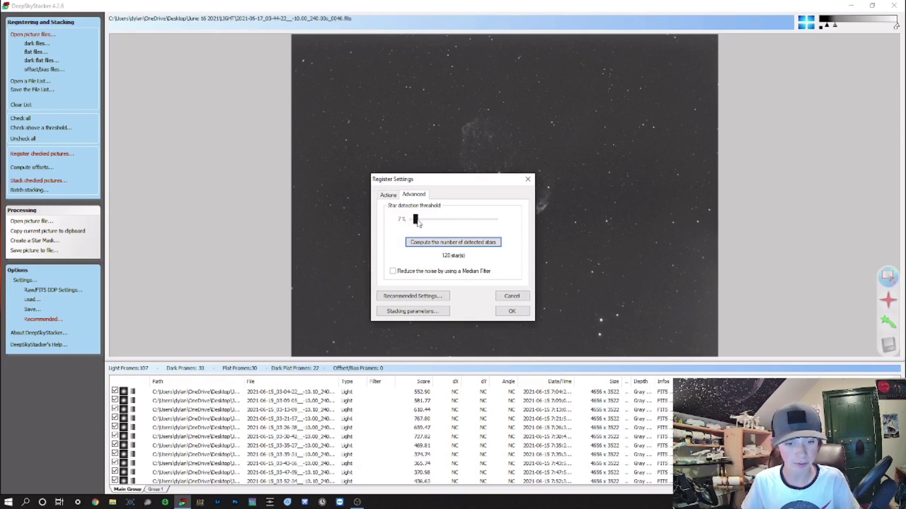
pyautogui.moveTo(416, 219); pyautogui.dragTo(415, 222)
pyautogui.click(424, 244)
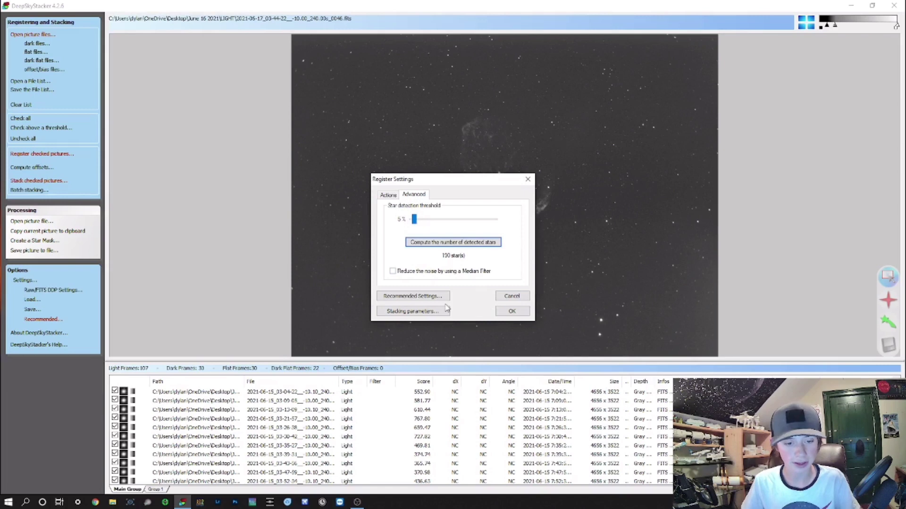
# Read through the Recommended Settings list and close it
pyautogui.click(441, 296)
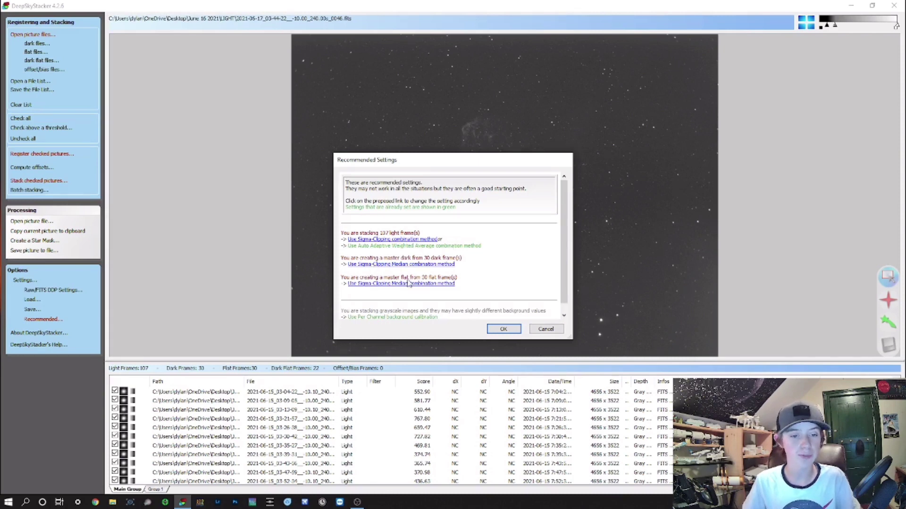
pyautogui.scroll(-1, 491, 262)
pyautogui.scroll(-1, 491, 262)
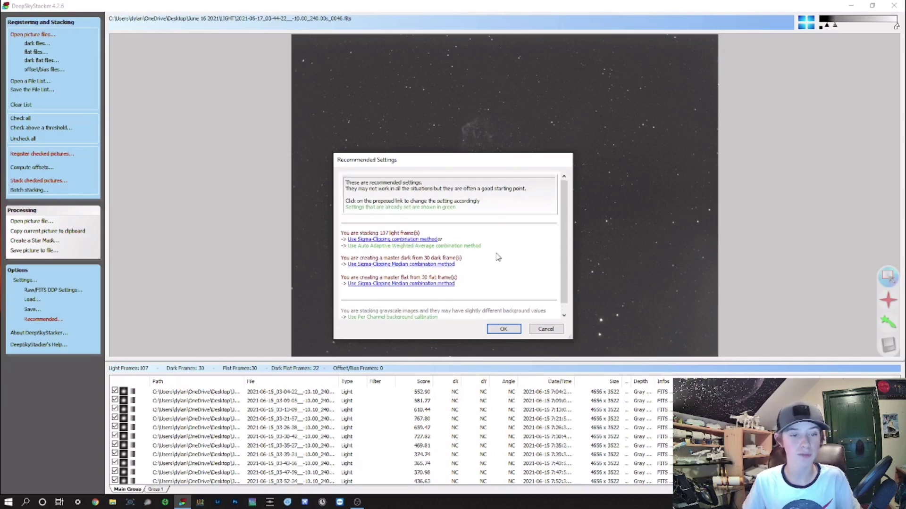
pyautogui.click(501, 328)
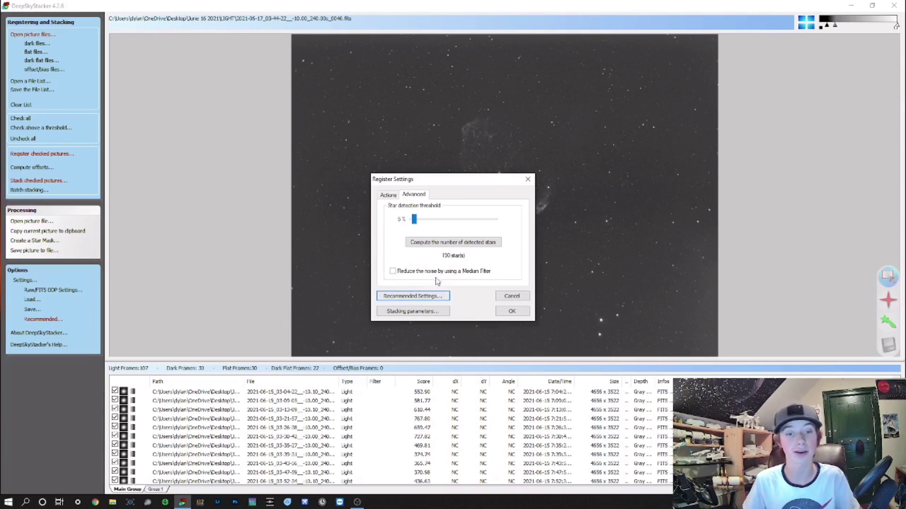
# Review the Stacking parameters tabs (light, dark, flat, alignment, intermediate files) and cancel without changes
pyautogui.click(413, 312)
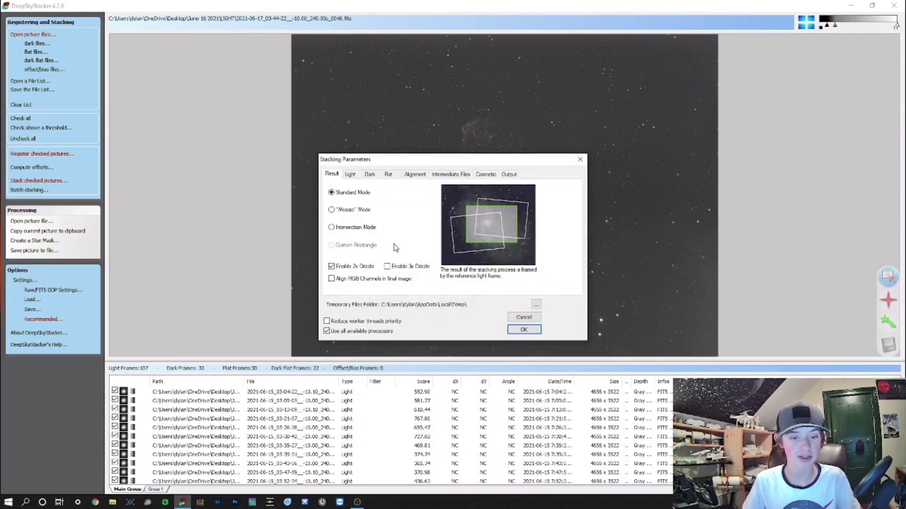
pyautogui.click(349, 176)
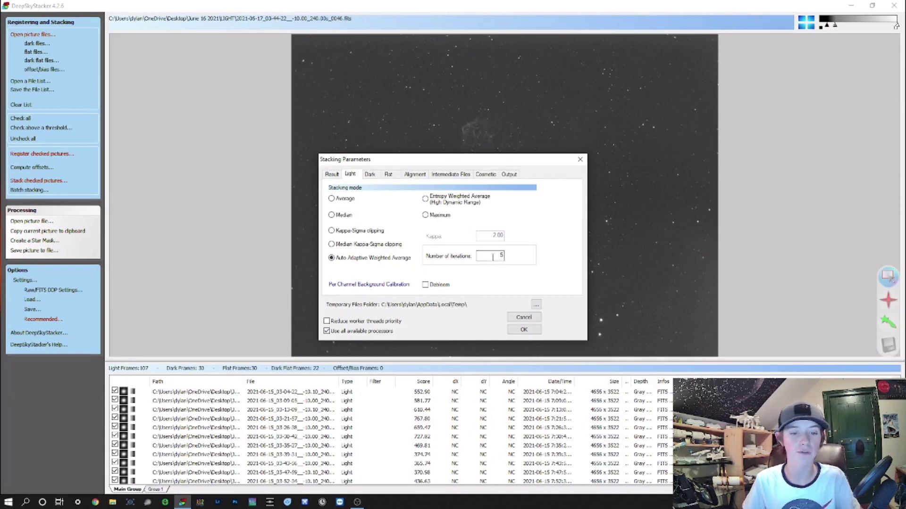
pyautogui.click(368, 176)
pyautogui.click(387, 175)
pyautogui.click(414, 174)
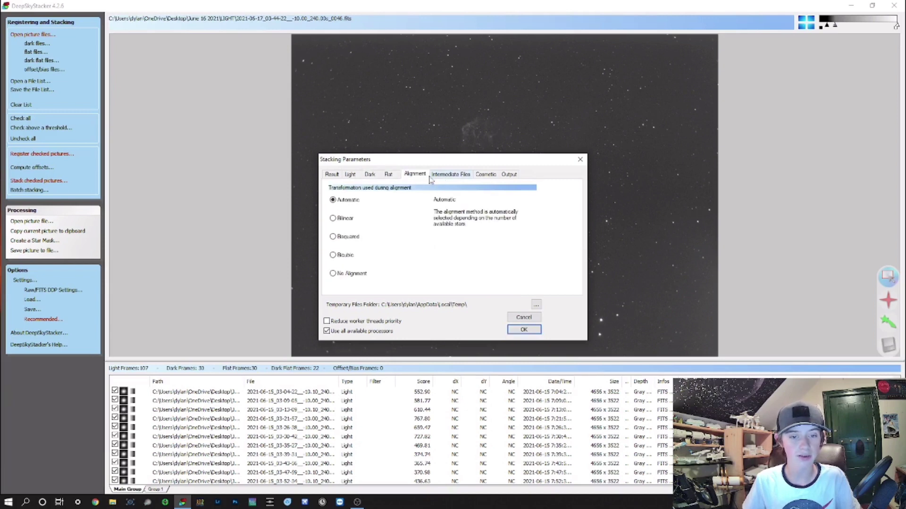
pyautogui.click(389, 176)
pyautogui.click(428, 175)
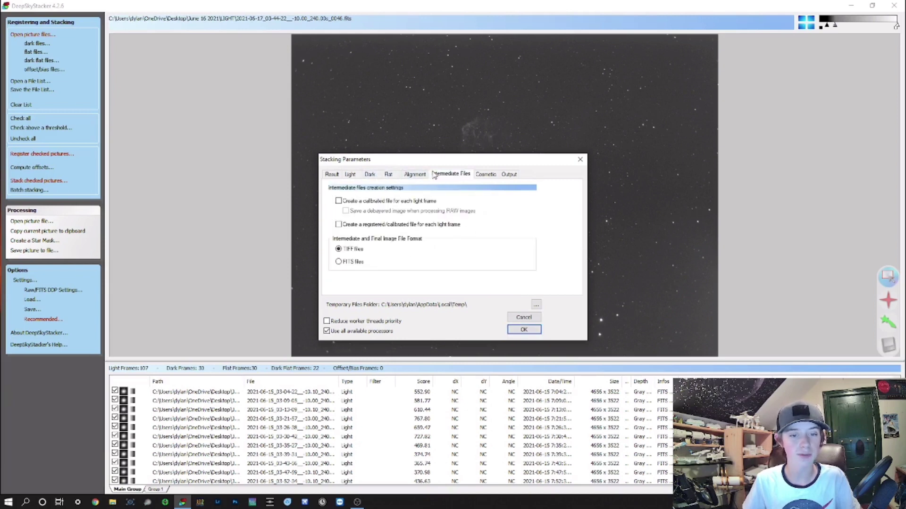
pyautogui.click(514, 327)
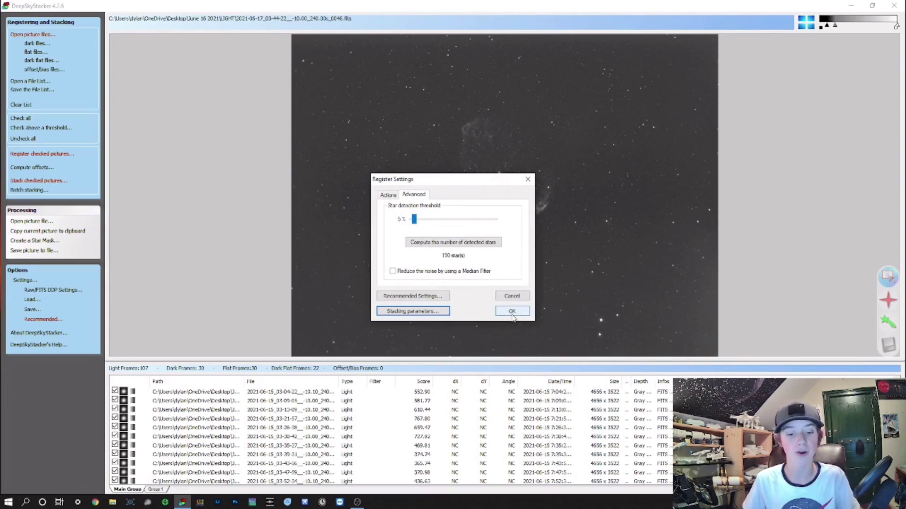
pyautogui.click(512, 313)
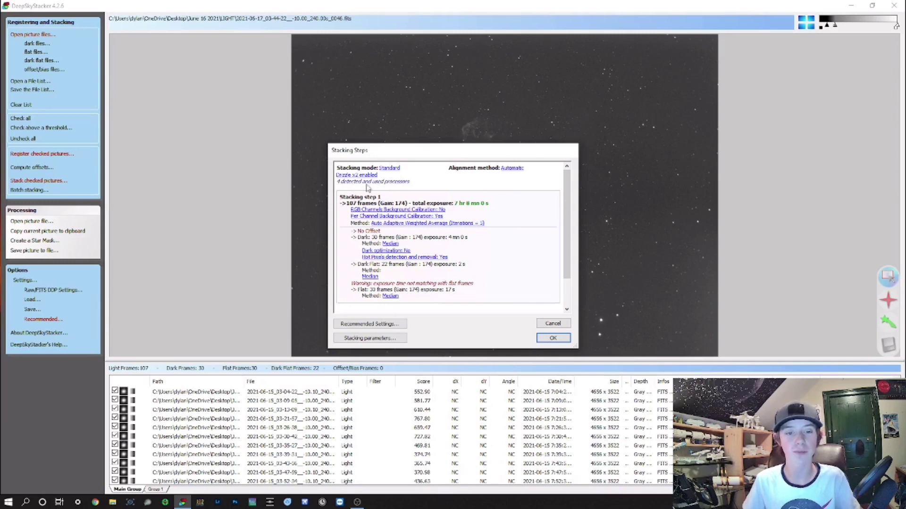
pyautogui.scroll(-1, 461, 268)
pyautogui.scroll(-1, 463, 266)
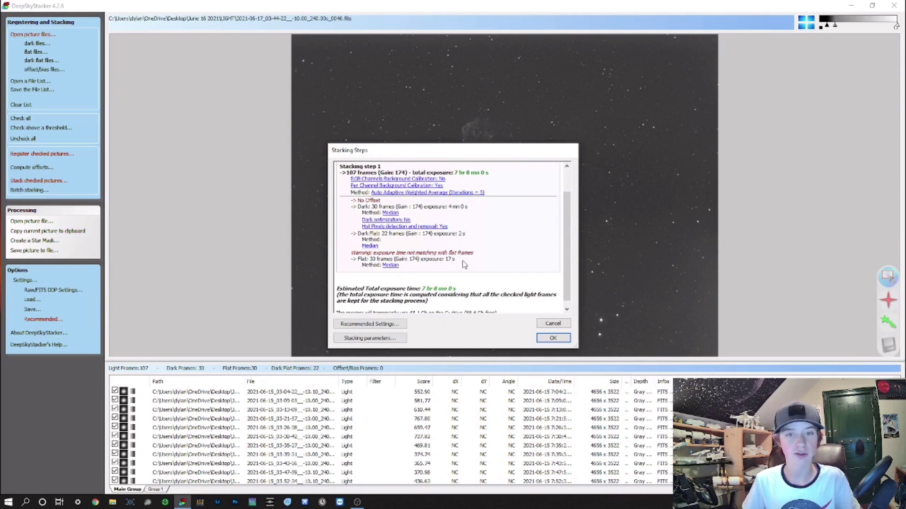
pyautogui.scroll(2, 464, 264)
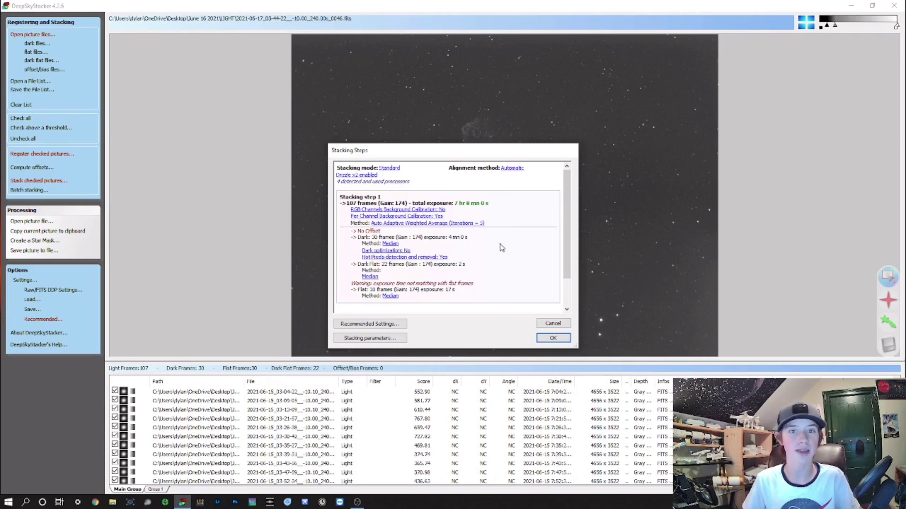
pyautogui.scroll(-3, 502, 248)
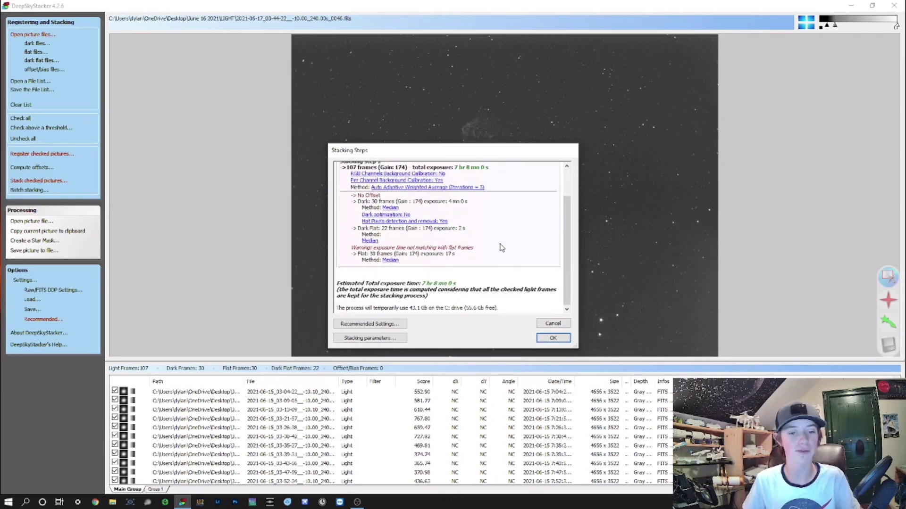
pyautogui.scroll(1, 434, 257)
pyautogui.scroll(-1, 438, 259)
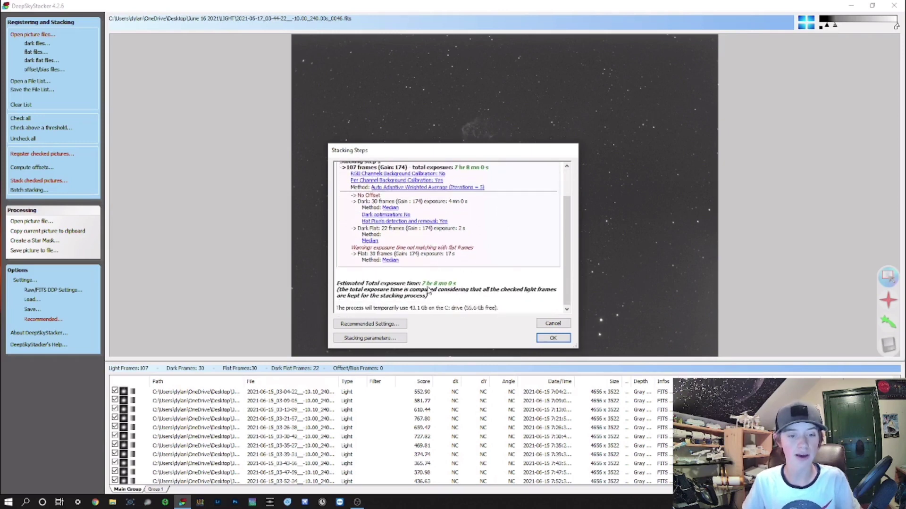
pyautogui.scroll(3, 447, 283)
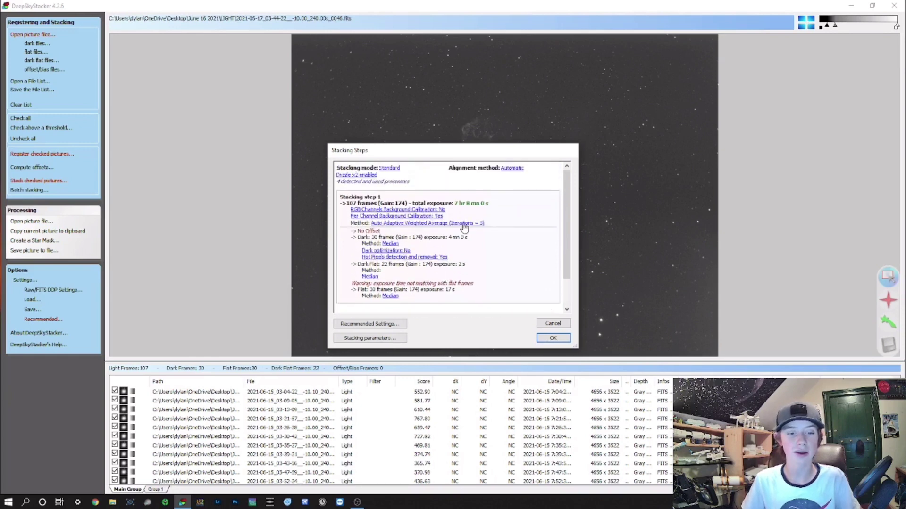
pyautogui.scroll(-3, 403, 254)
pyautogui.scroll(3, 405, 252)
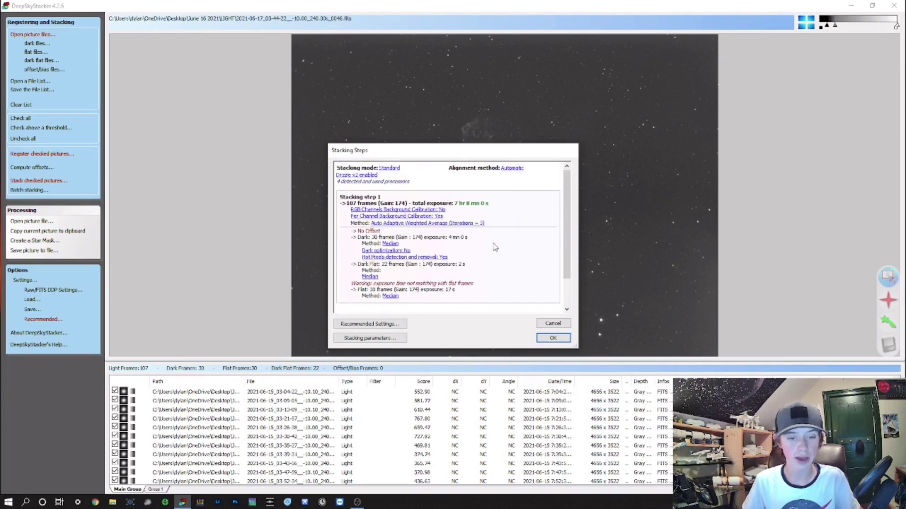
pyautogui.scroll(-1, 449, 264)
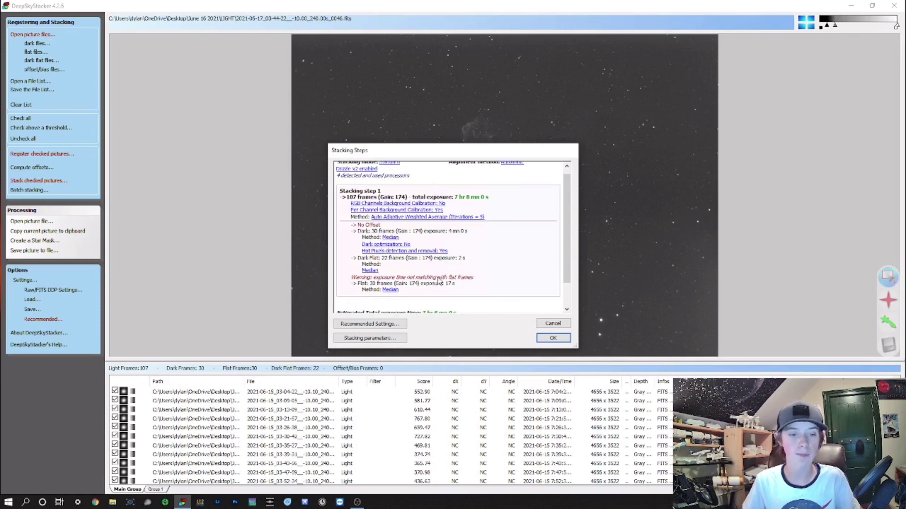
pyautogui.scroll(-3, 467, 221)
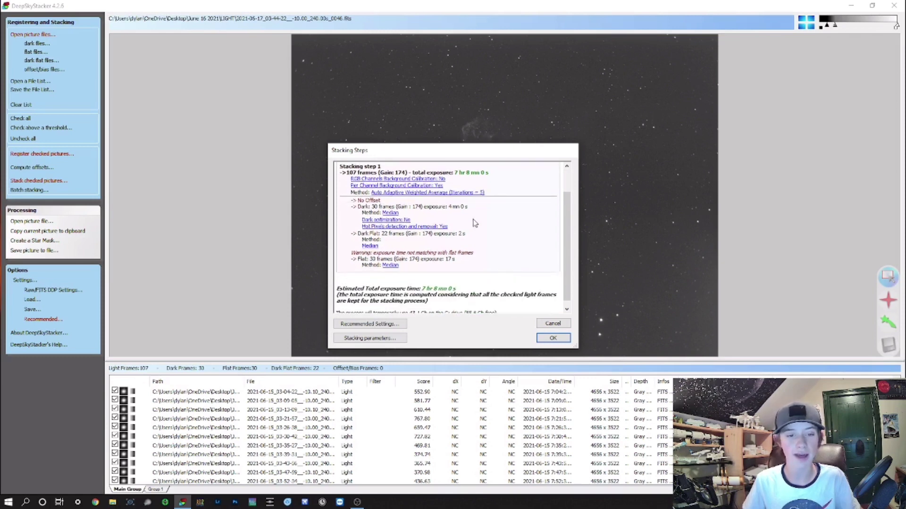
# Confirm the Stacking Steps to register and stack the frames into Autosave001.tif
pyautogui.click(550, 339)
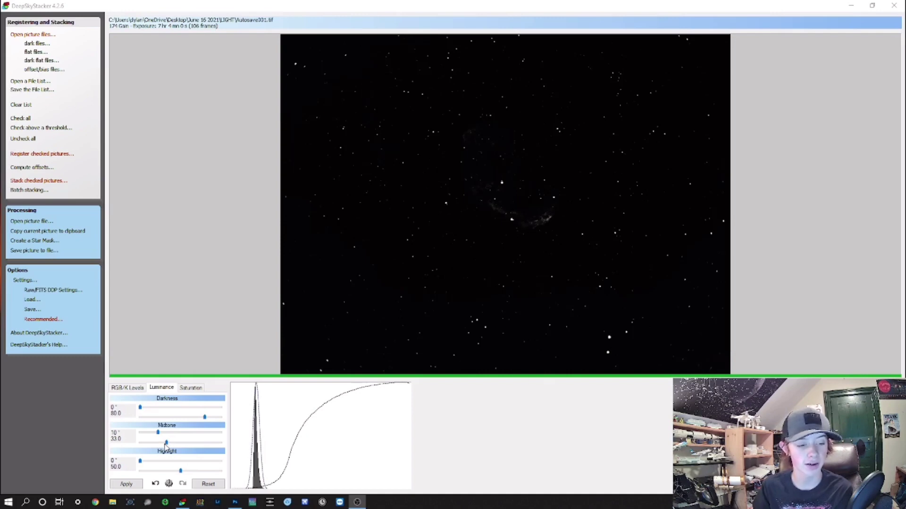
# Lower the luminance midtone from 33.0 to 10.5 and apply the stretch
pyautogui.click(167, 443)
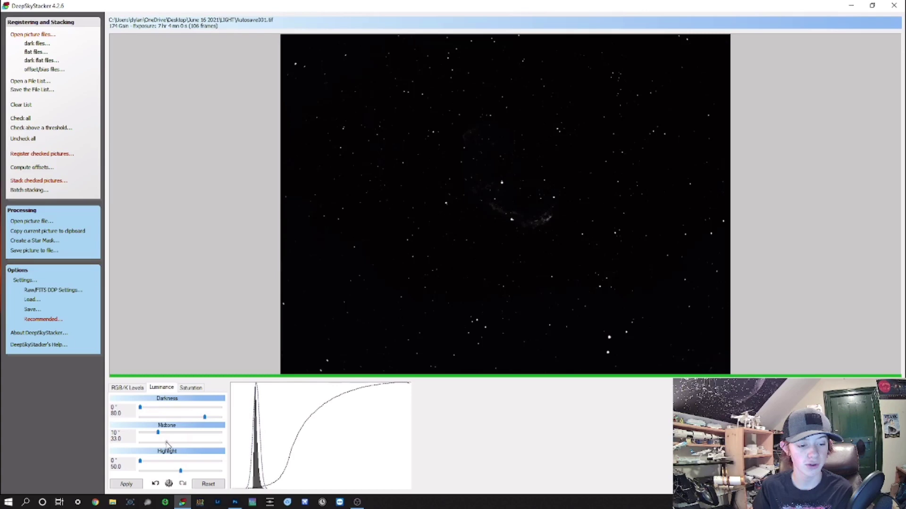
pyautogui.moveTo(167, 444); pyautogui.dragTo(149, 446)
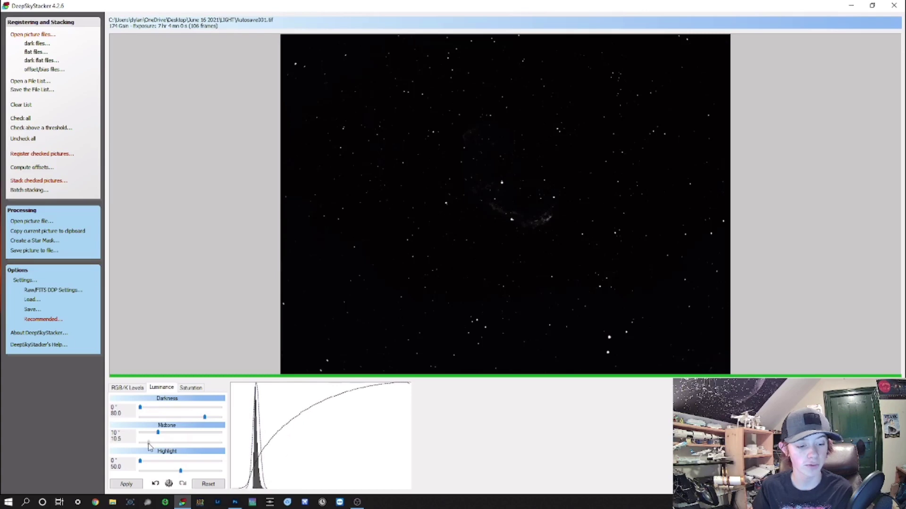
pyautogui.click(129, 486)
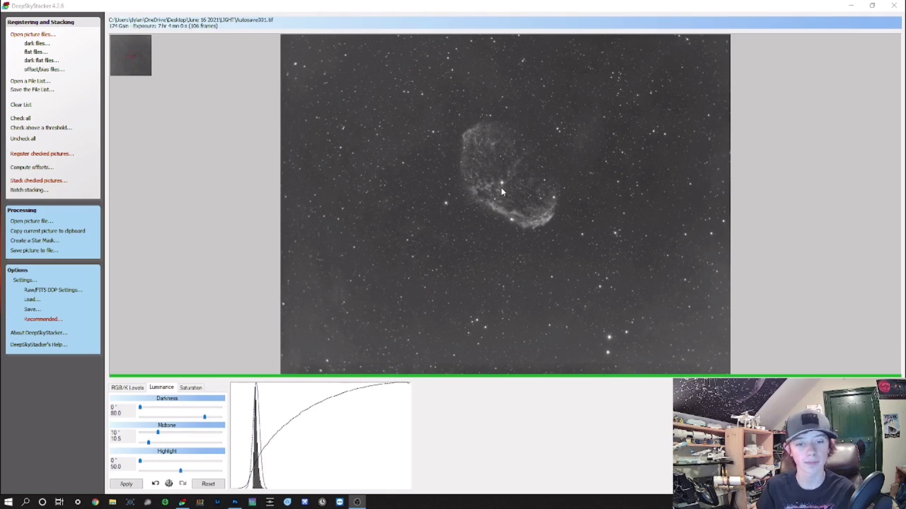
# Zoom in on the Crescent nebula's shell to inspect its fine filaments
pyautogui.scroll(3, 502, 192)
pyautogui.scroll(2, 479, 222)
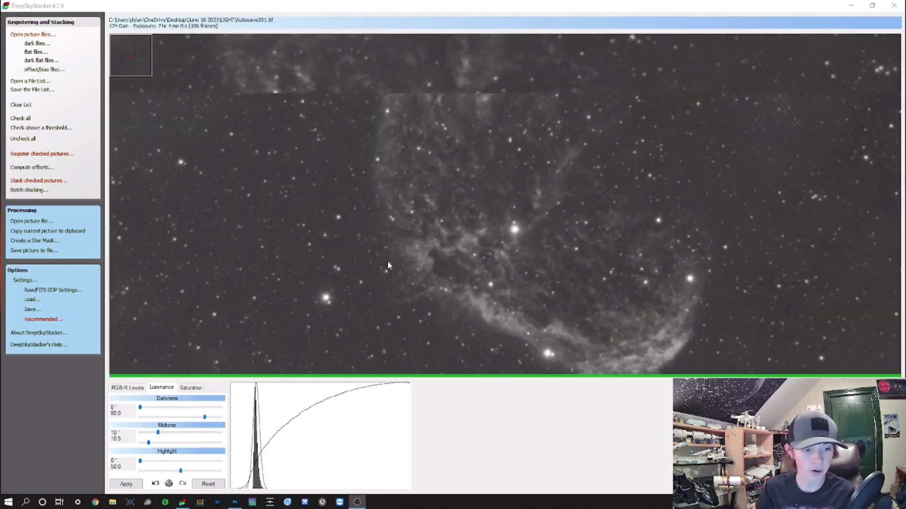